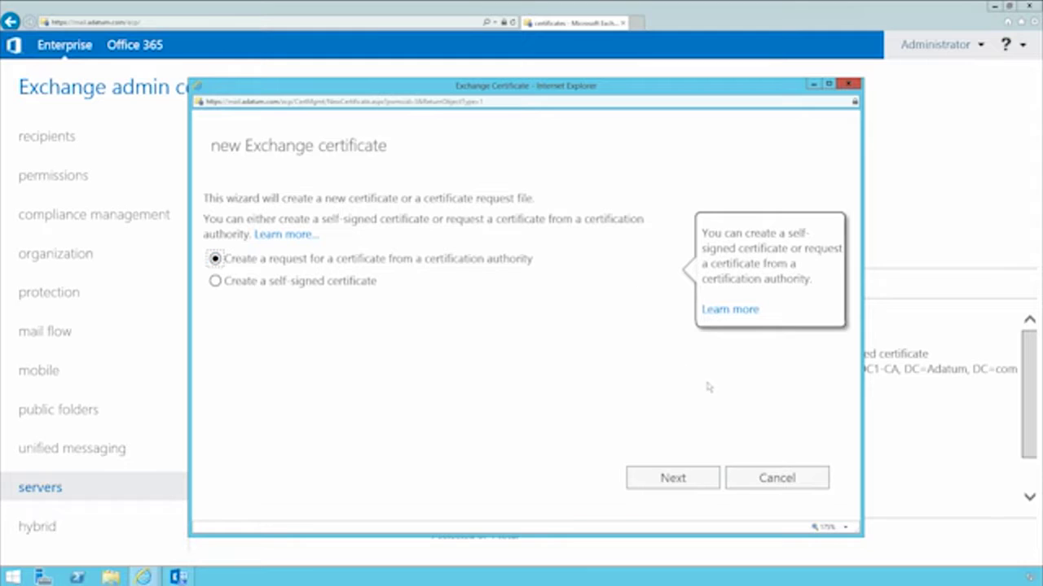
Step: Start a certificate request for a certification authority with the friendly name "Main cert"
click(672, 478)
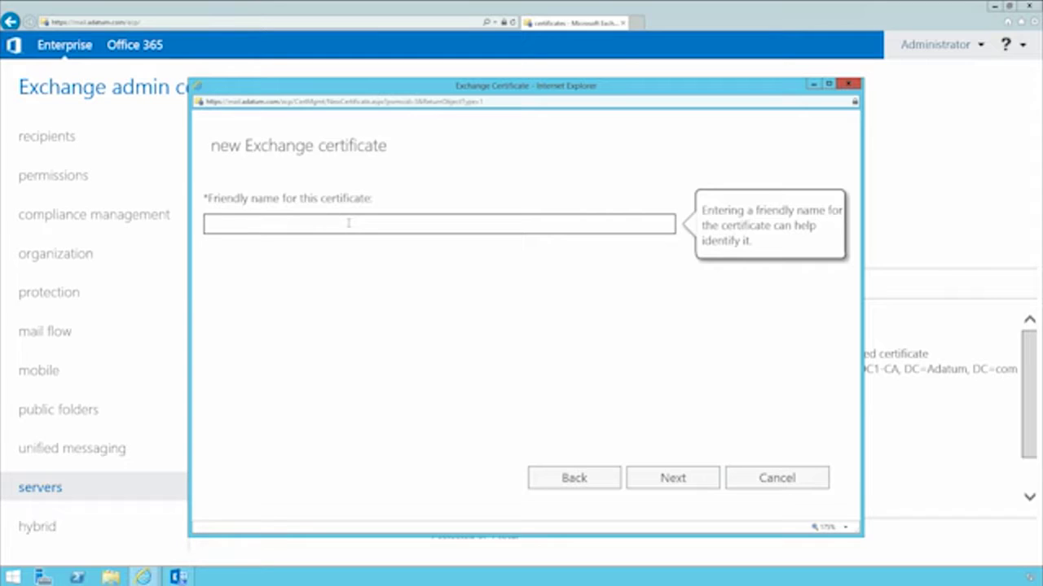
text(Main cert)
click(682, 482)
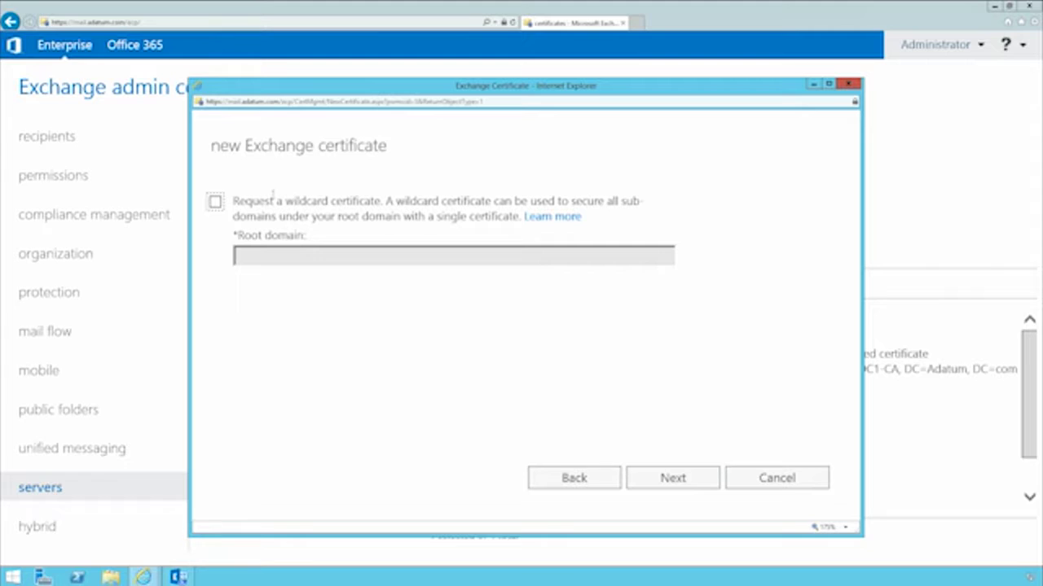
click(215, 202)
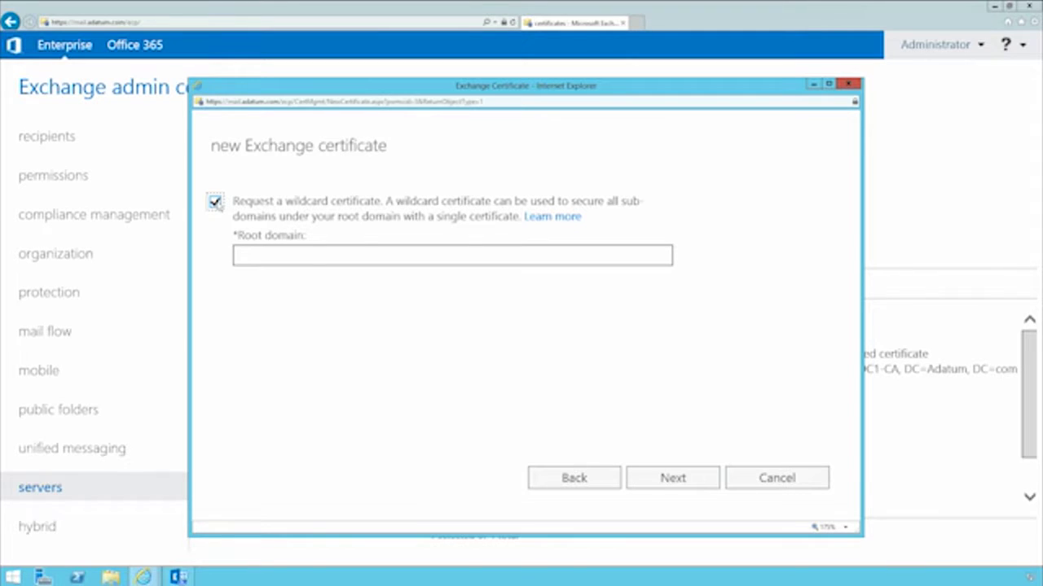
click(242, 253)
text(adatum.com)
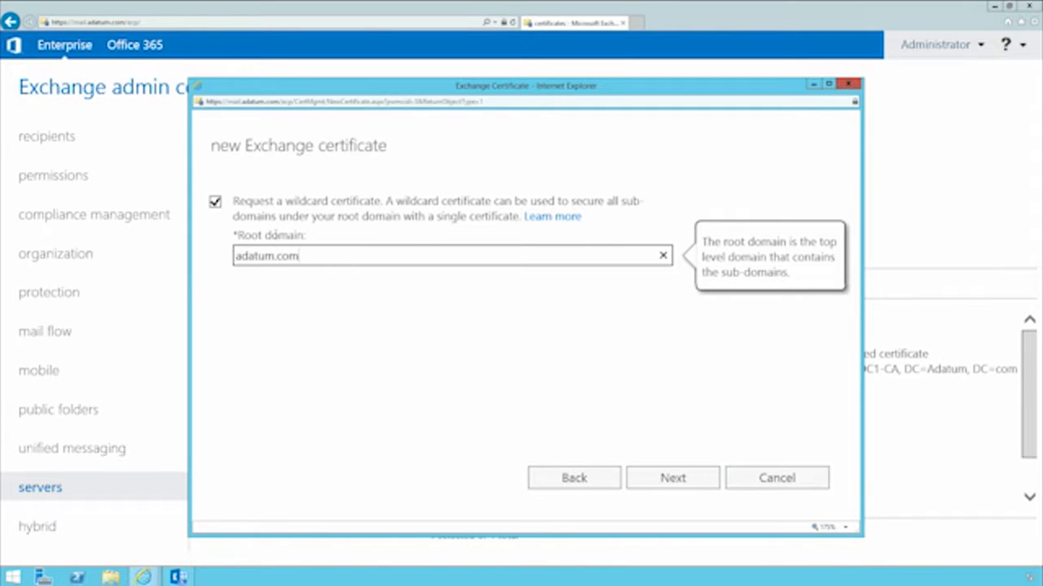
click(218, 205)
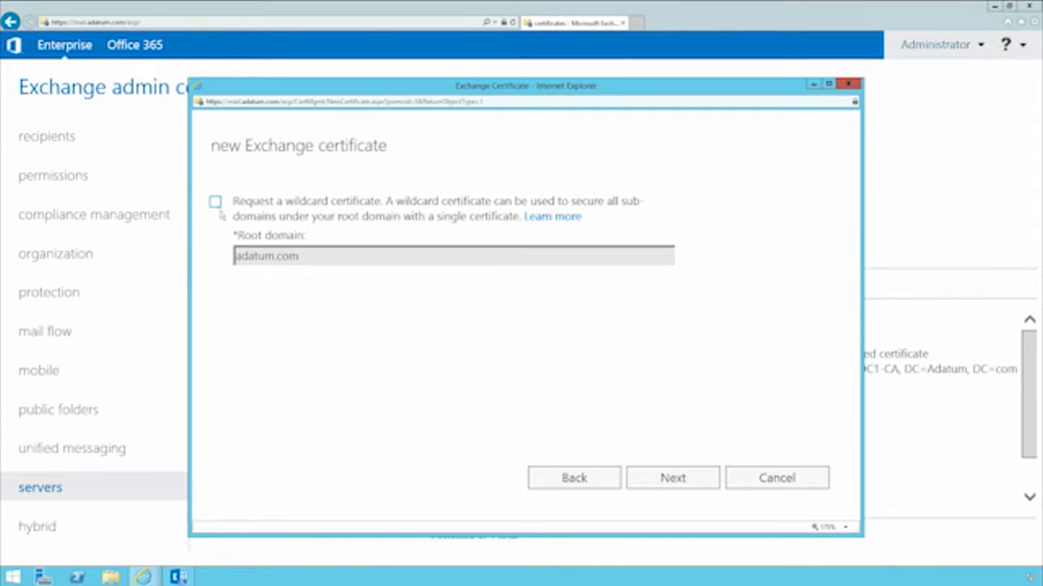
Step: Continue without a wildcard certificate and store the certificate request on server LON-EX1
click(663, 489)
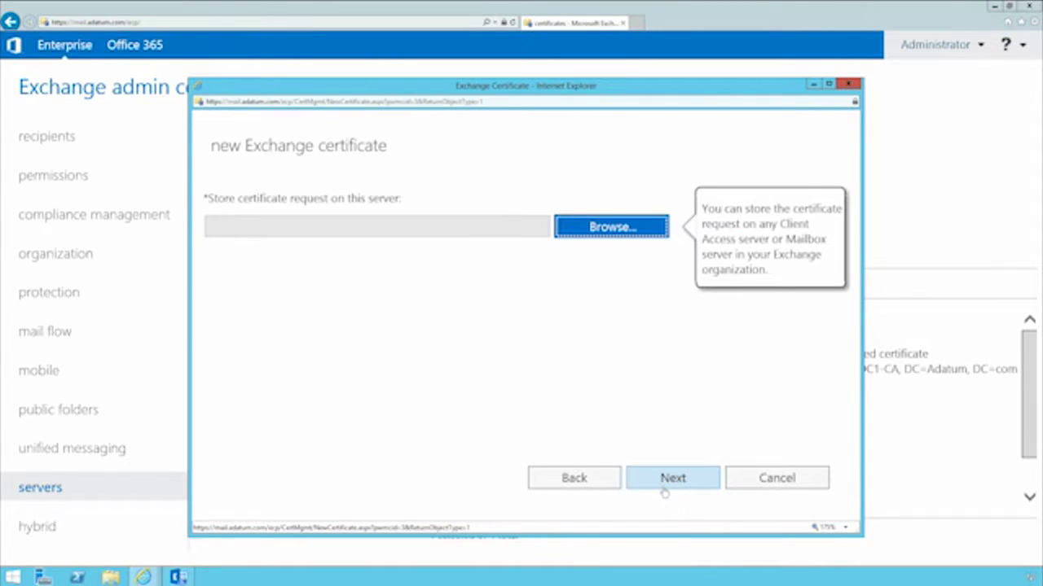
click(259, 231)
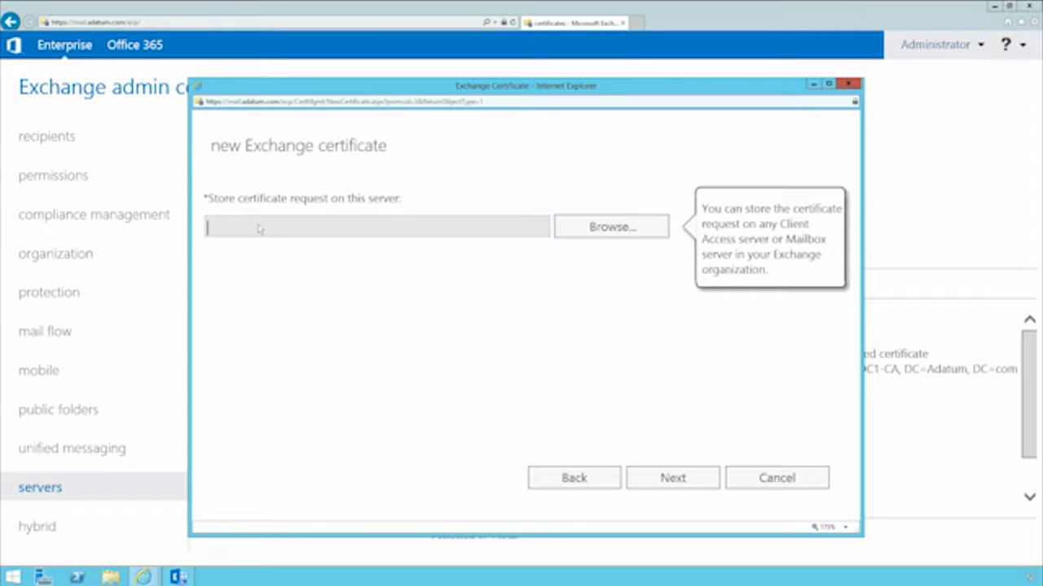
click(624, 229)
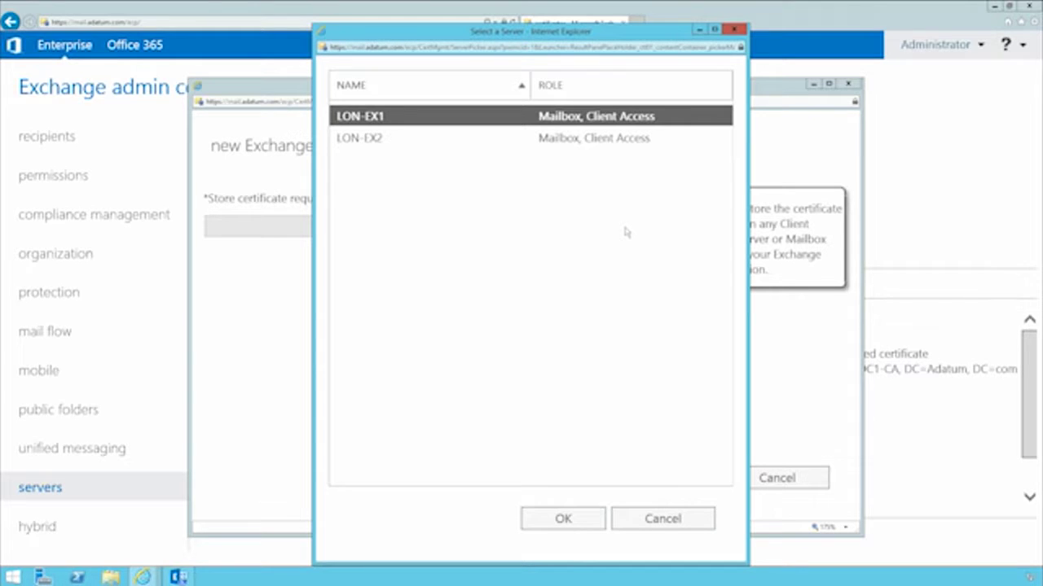
click(564, 519)
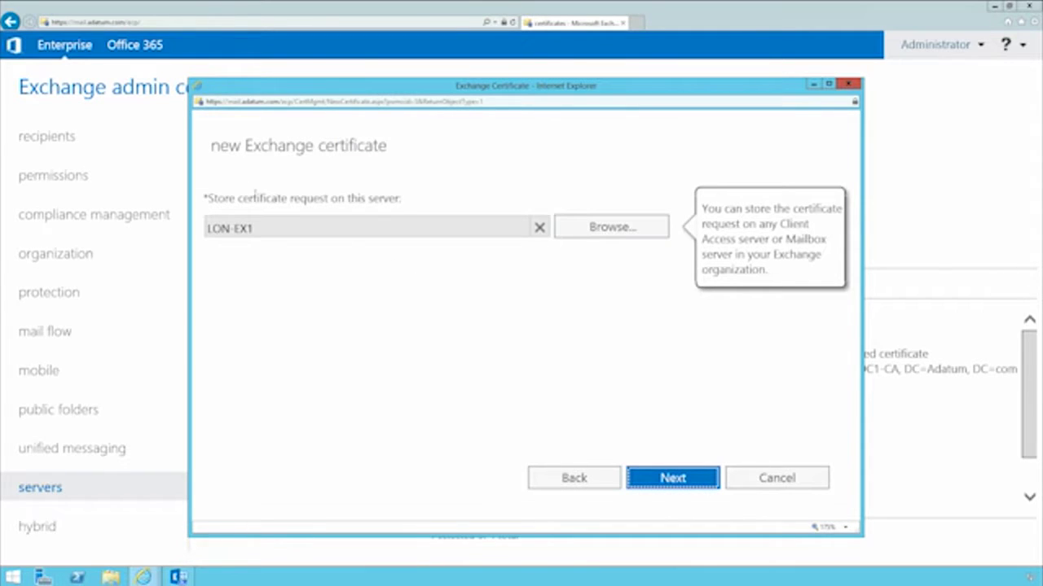
click(675, 479)
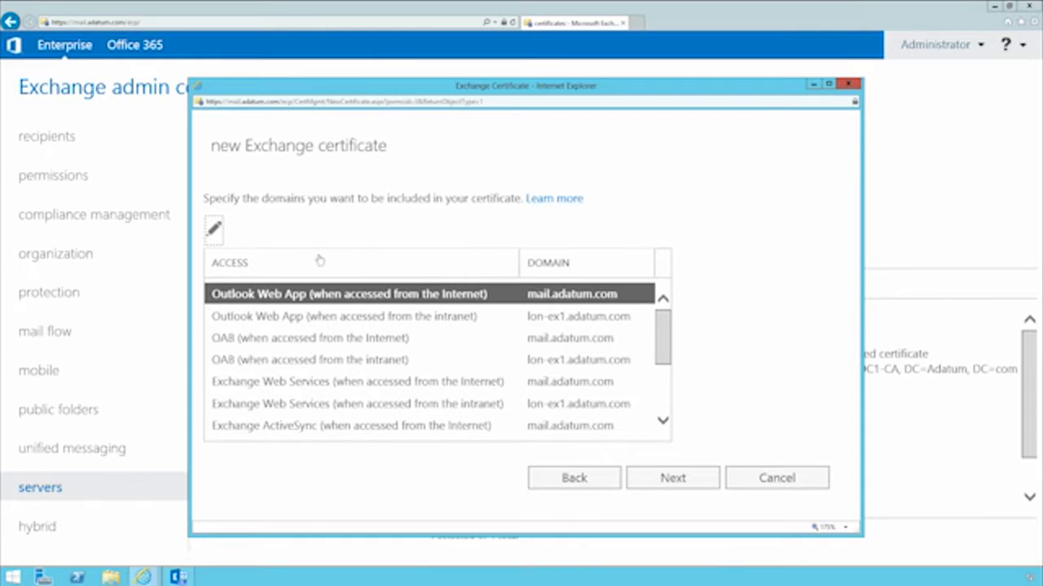
Step: Change the domain for POP access to pop.adatum.com and continue to the list of included domains
scroll(665, 336, down, 1)
scroll(665, 336, up, 1)
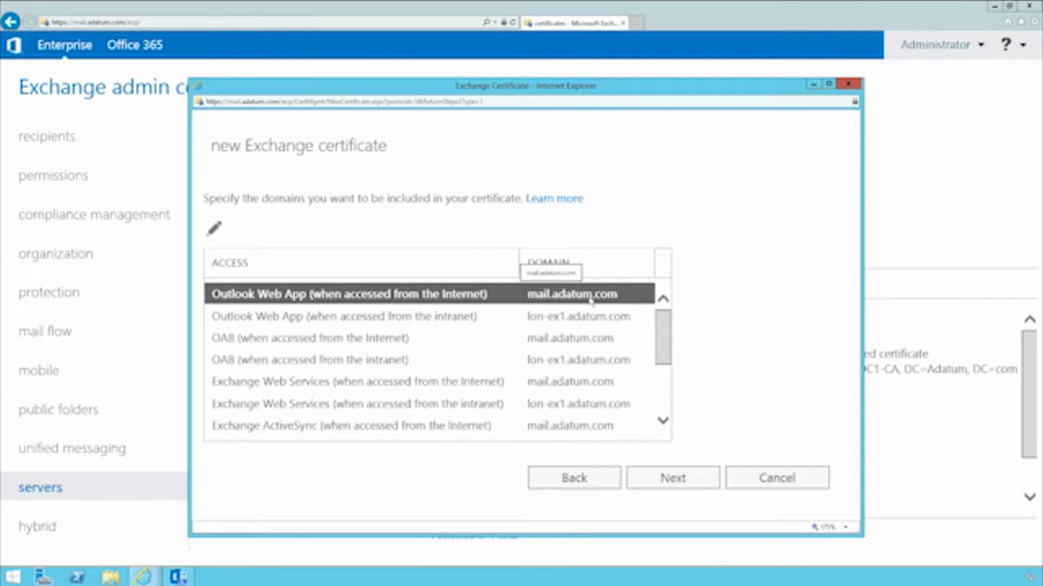
click(349, 317)
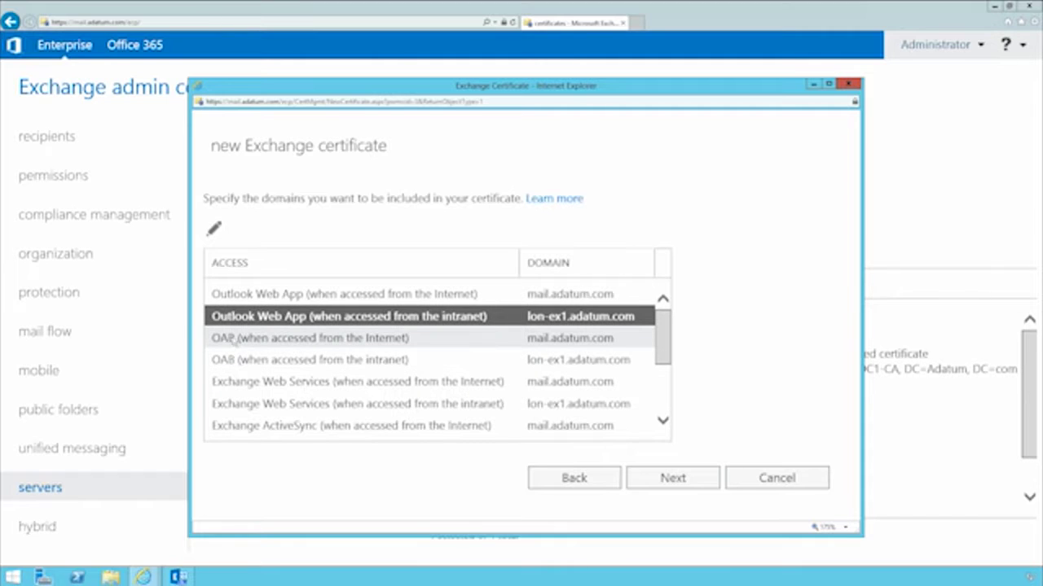
scroll(234, 351, down, 1)
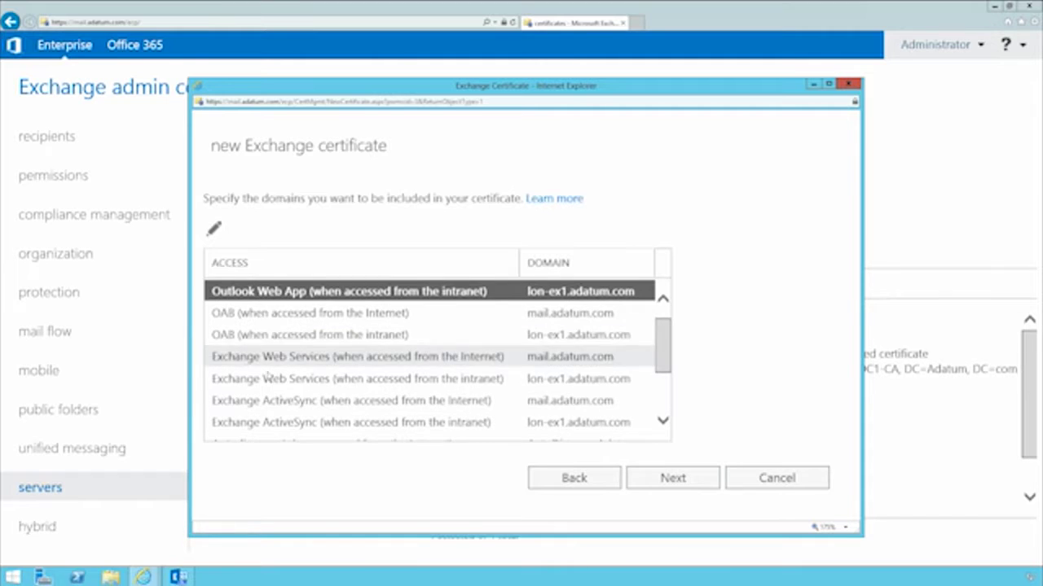
scroll(273, 366, down, 2)
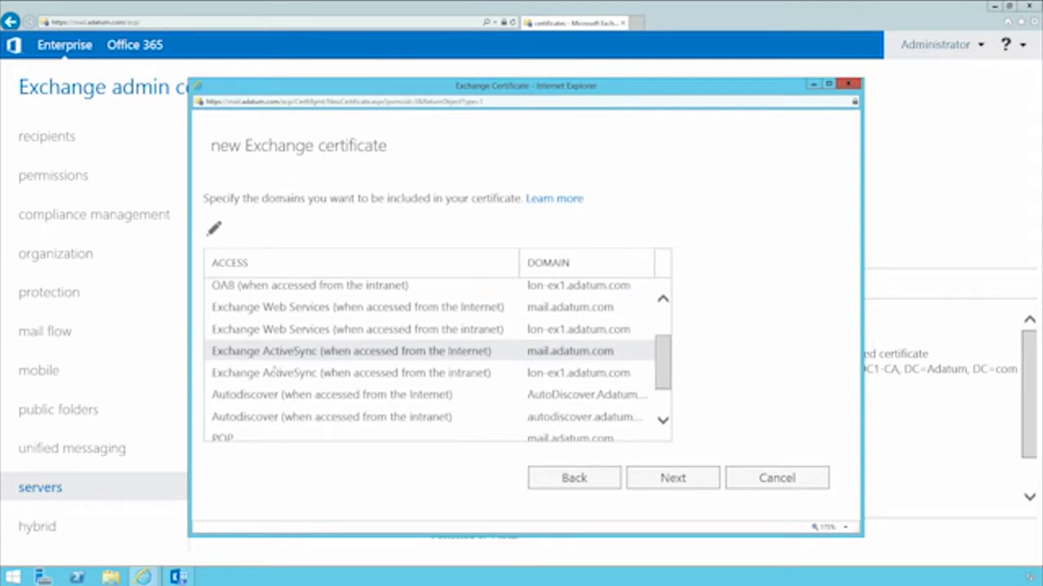
scroll(273, 371, down, 1)
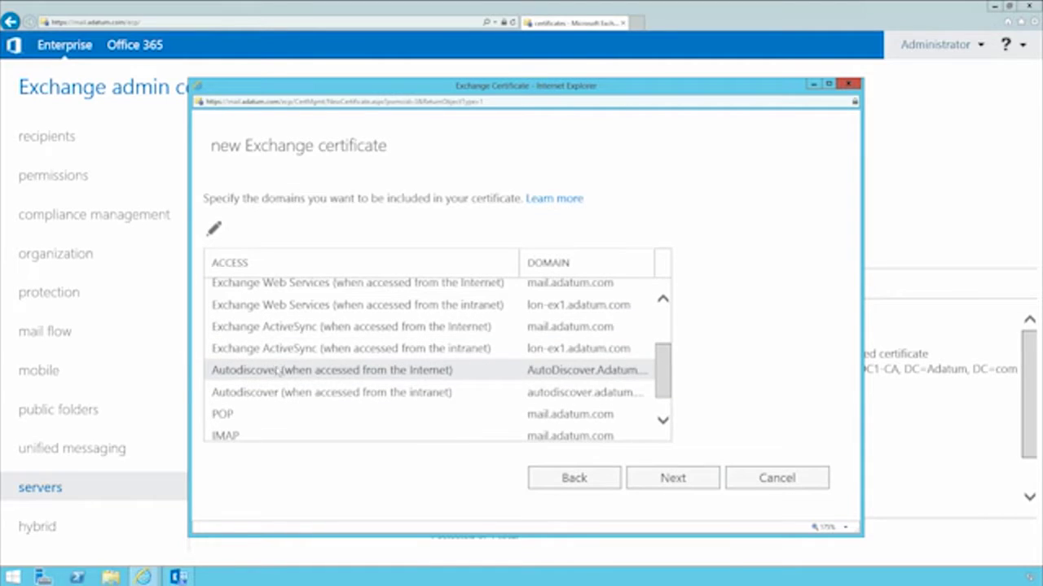
click(278, 415)
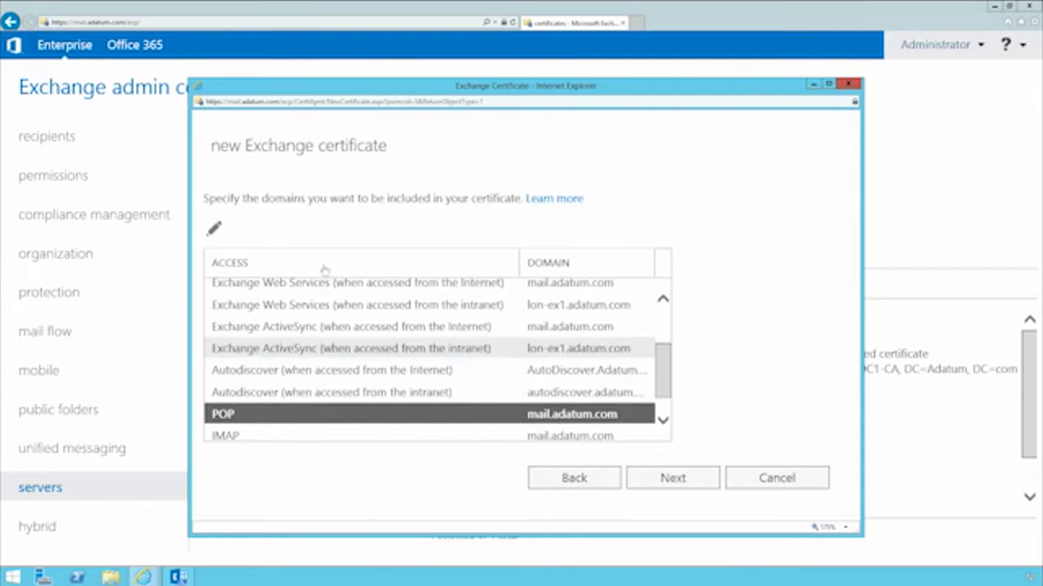
click(214, 229)
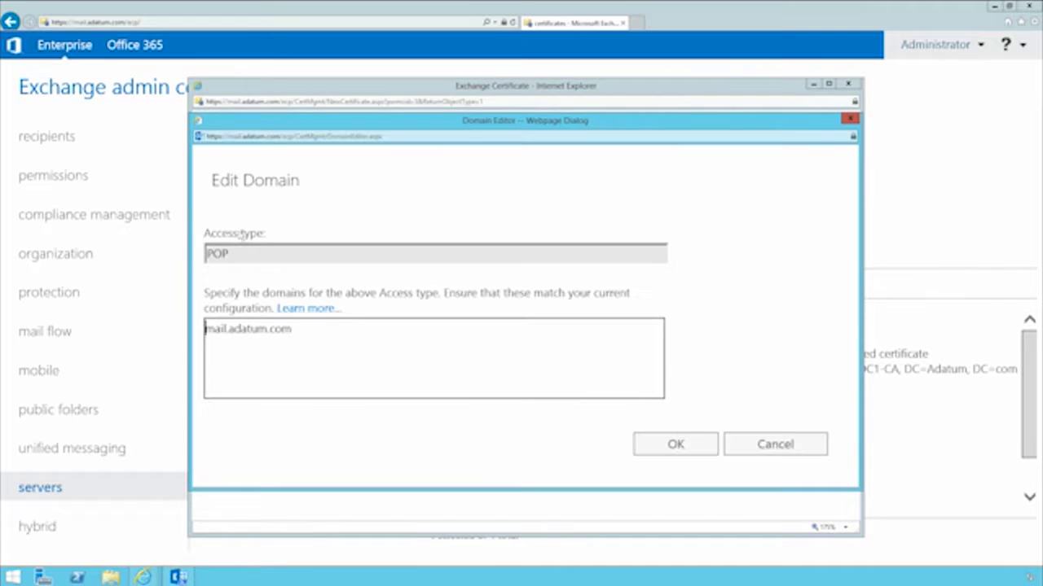
drag(225, 328, 204, 328)
text(pop)
click(664, 448)
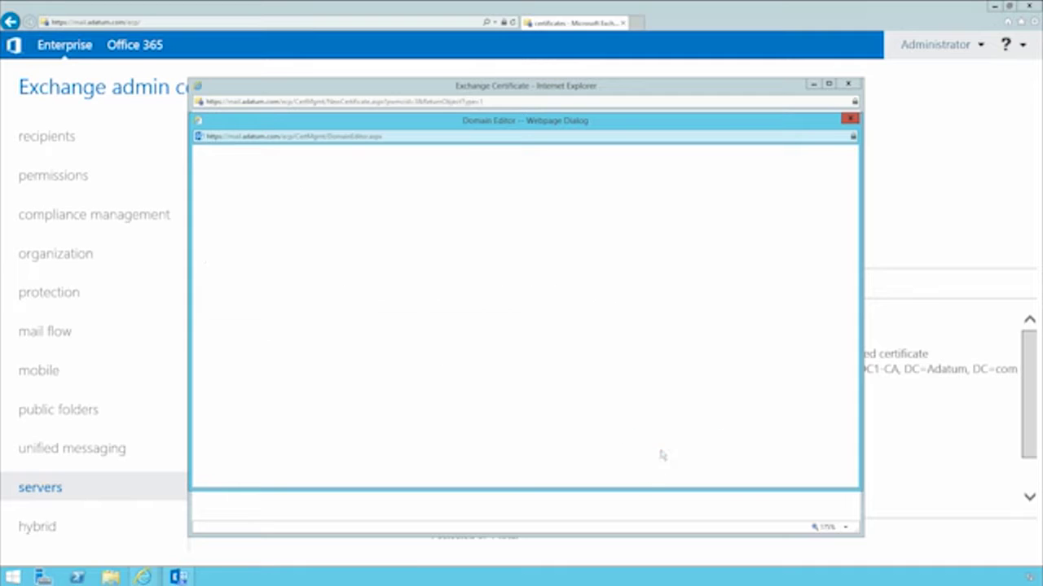
click(673, 478)
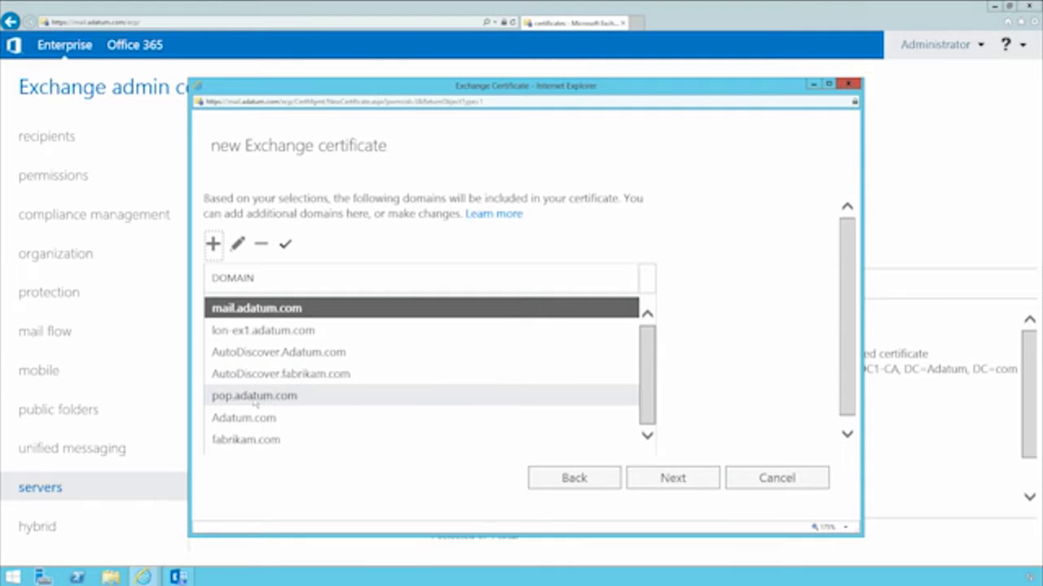
Step: Set mail.adatum.com as the certificate's common name and accept the list of included domains
scroll(273, 409, down, 1)
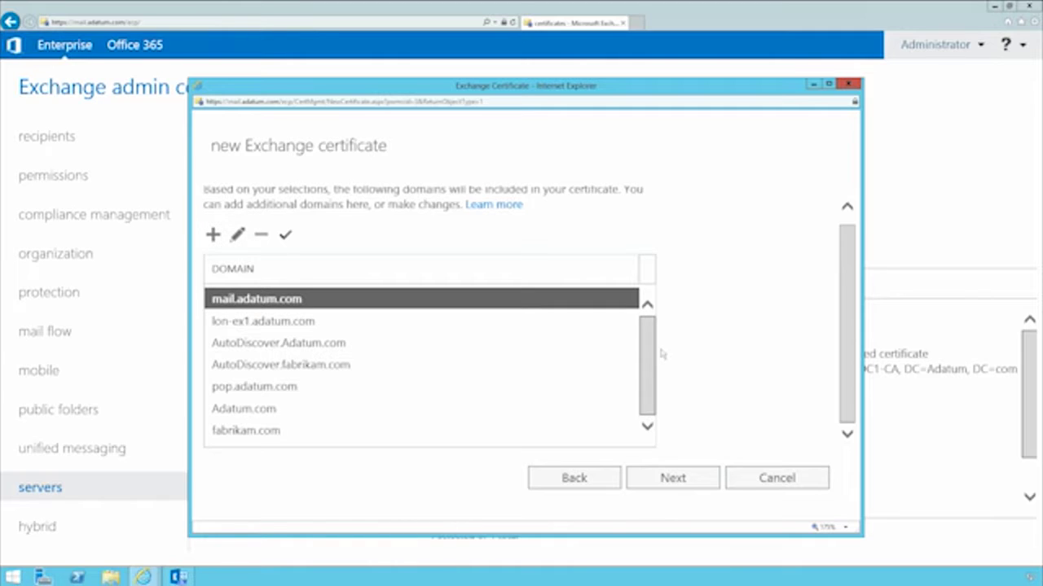
click(255, 323)
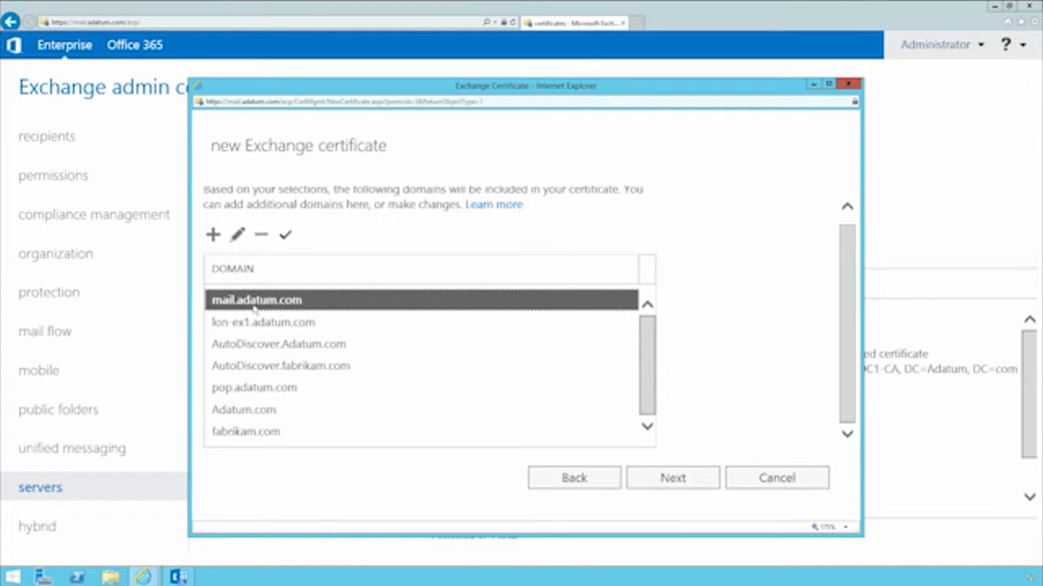
click(257, 324)
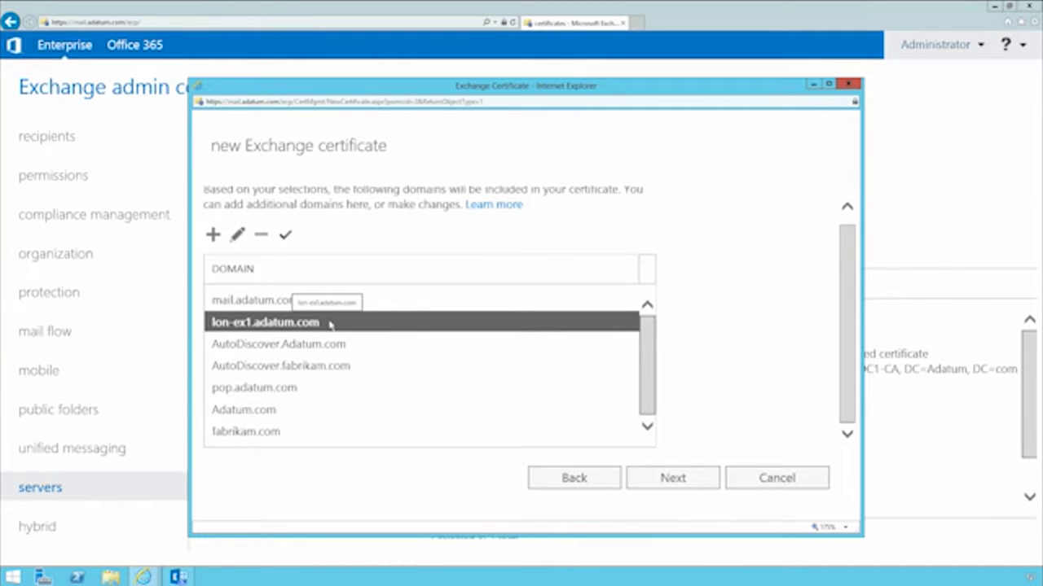
click(284, 301)
click(286, 235)
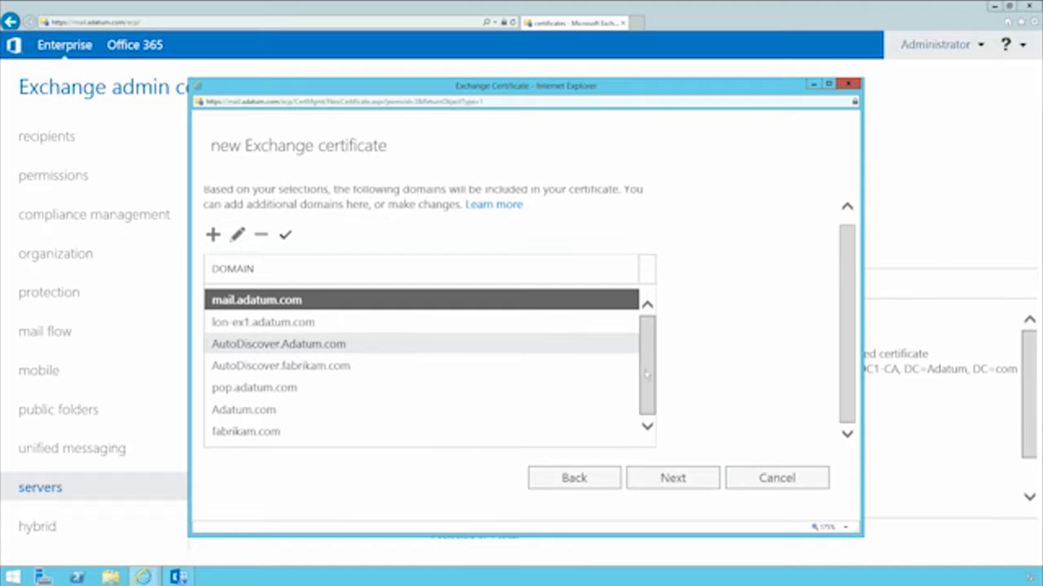
click(682, 481)
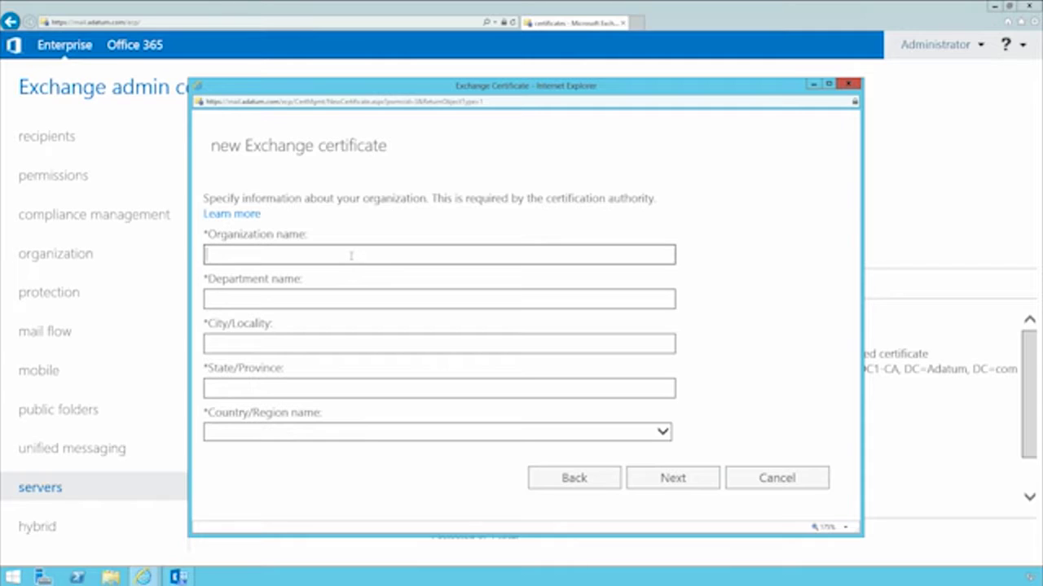
Step: Enter the organization details: organization Adatum, department IT, city London, state England, country United Kingdom
text(Adatum)
key(Tab)
text(IT)
key(Tab)
text(London)
key(Tab)
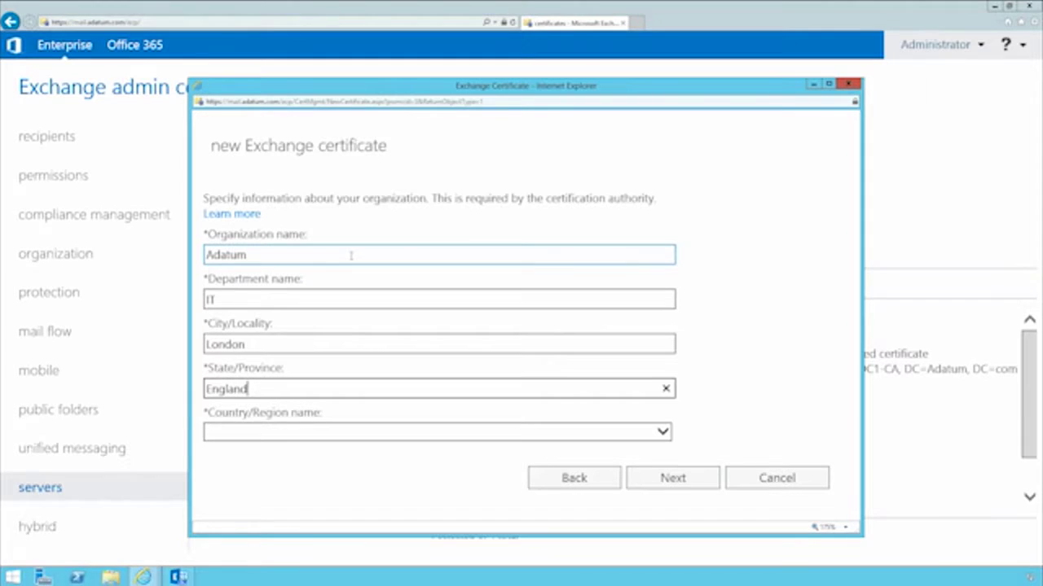
key(Tab)
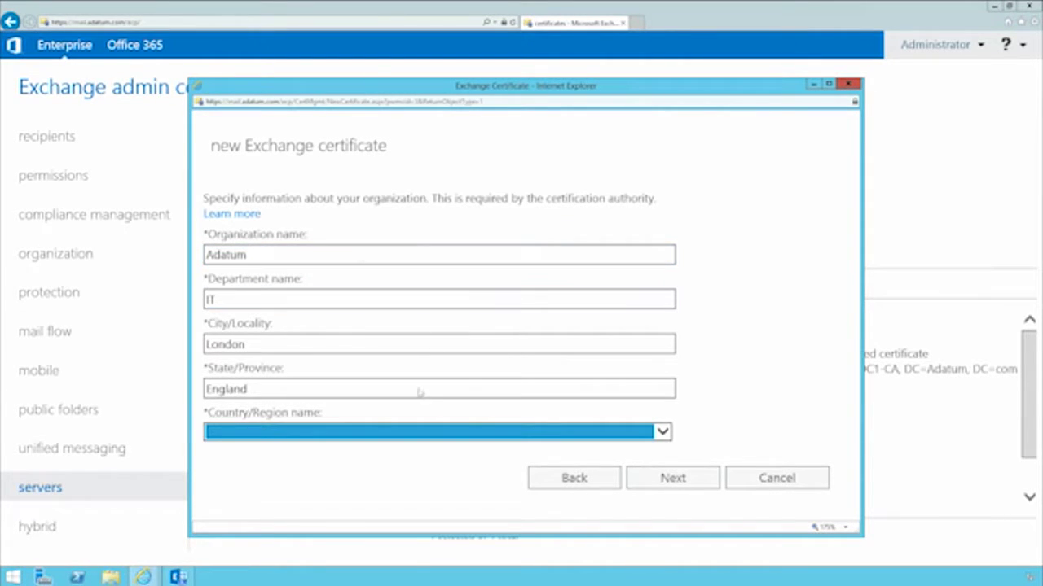
click(405, 438)
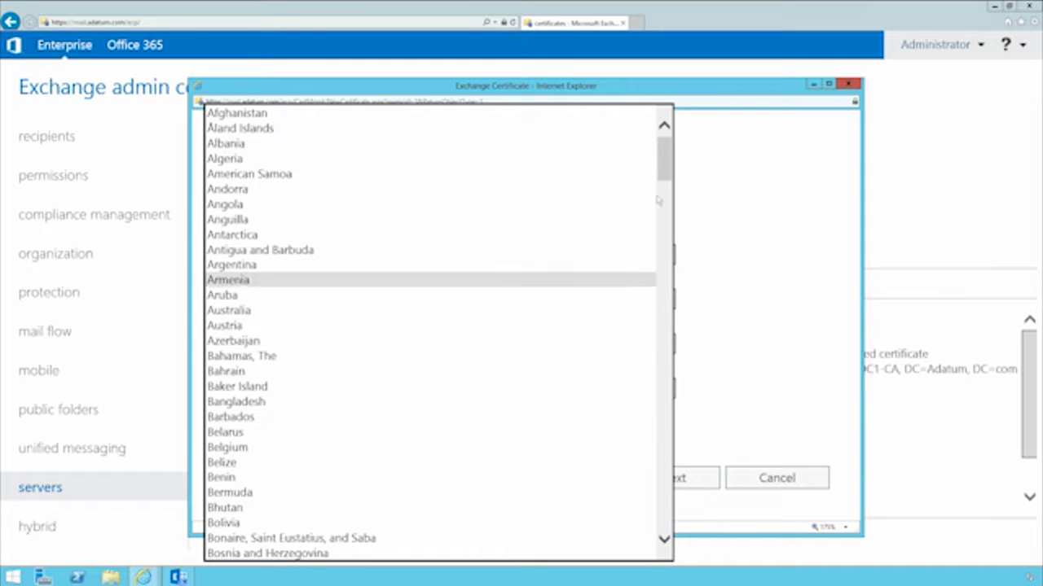
scroll(666, 324, down, 10)
scroll(666, 324, down, 20)
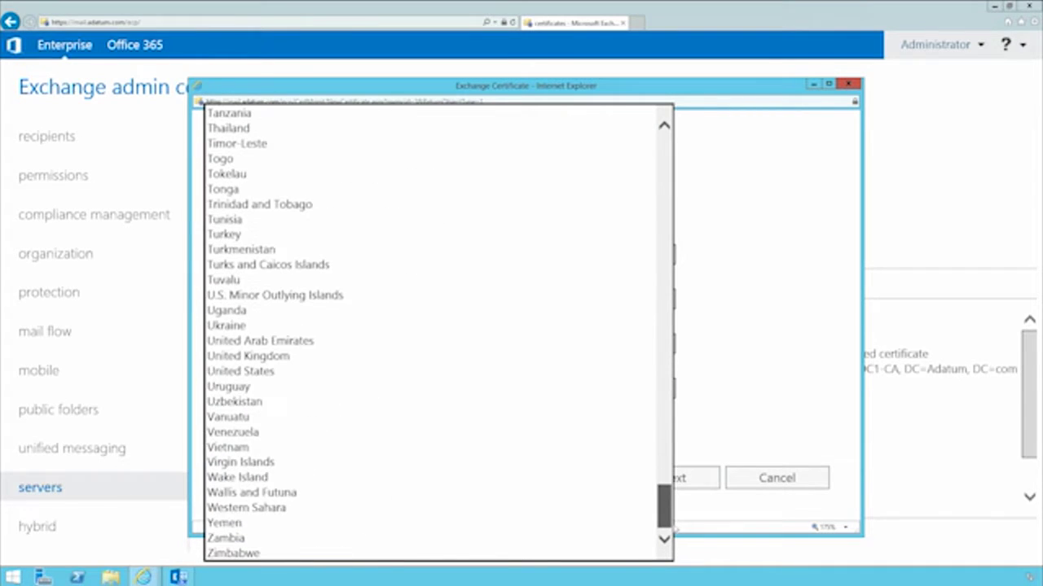
click(313, 358)
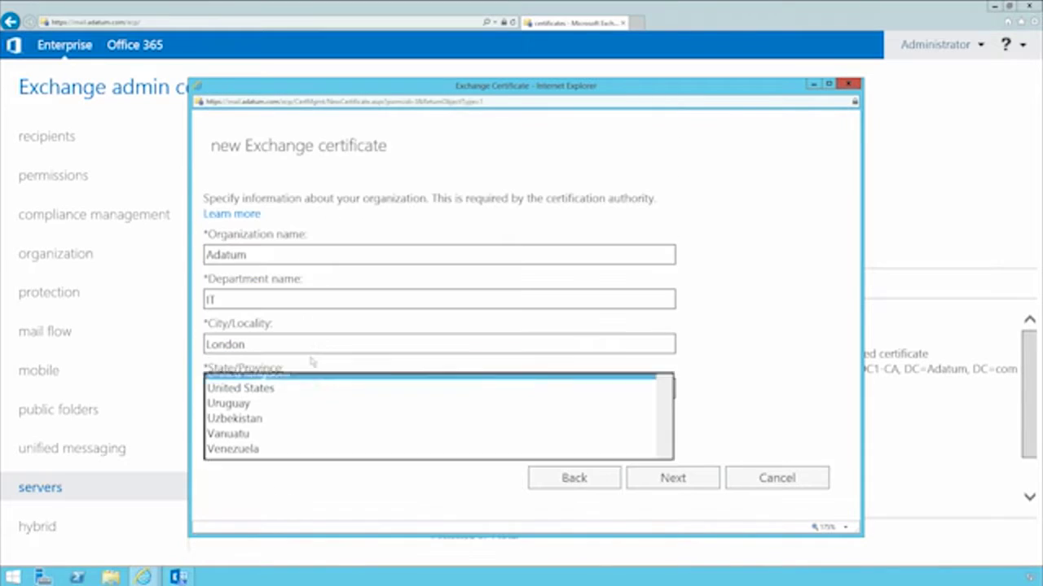
click(689, 480)
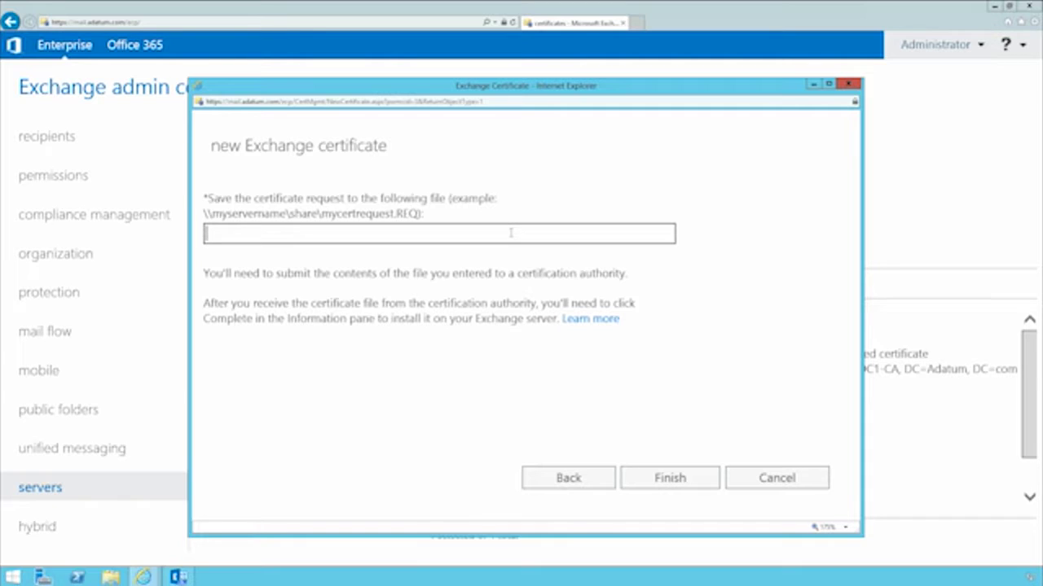
Step: Save the certificate request to \\lon-ex1\c$\certmail.req and finish the wizard
text(\\lon-ex1\c$\)
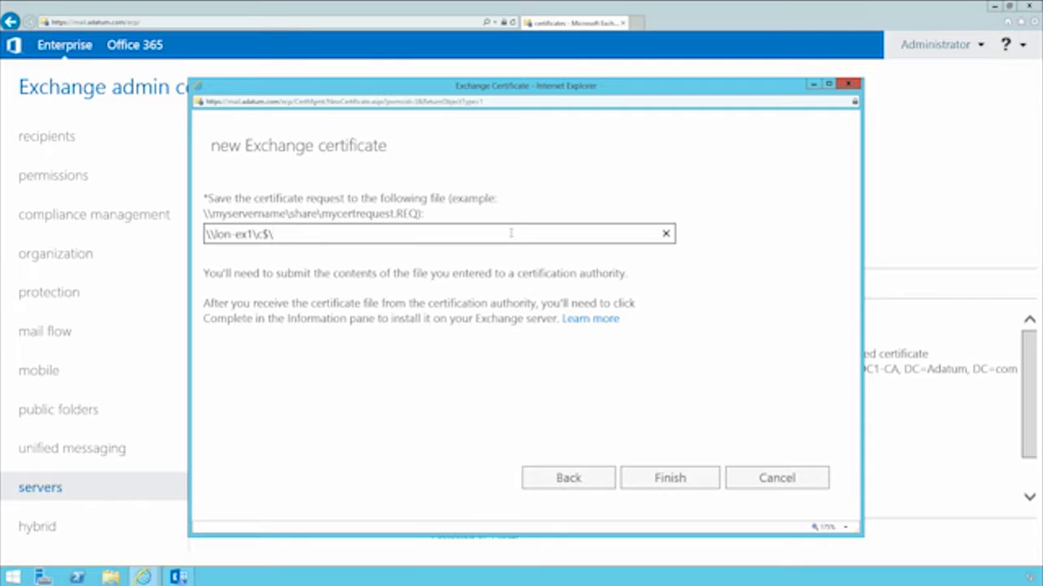
text(certmail.req)
click(669, 487)
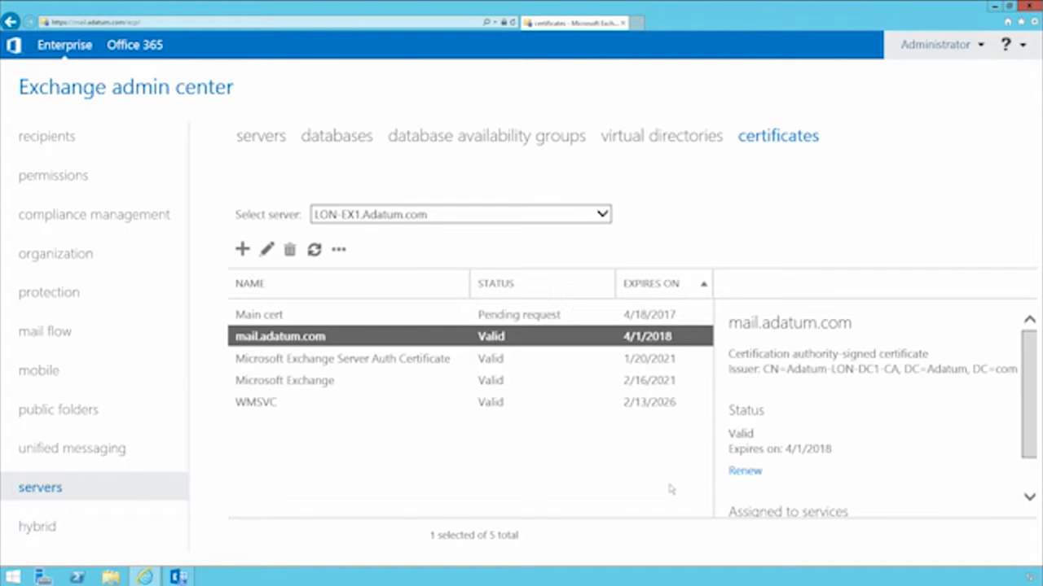
Step: Select the Main cert request, then locate certmail.req on Local Disk (C:) in File Explorer
click(285, 316)
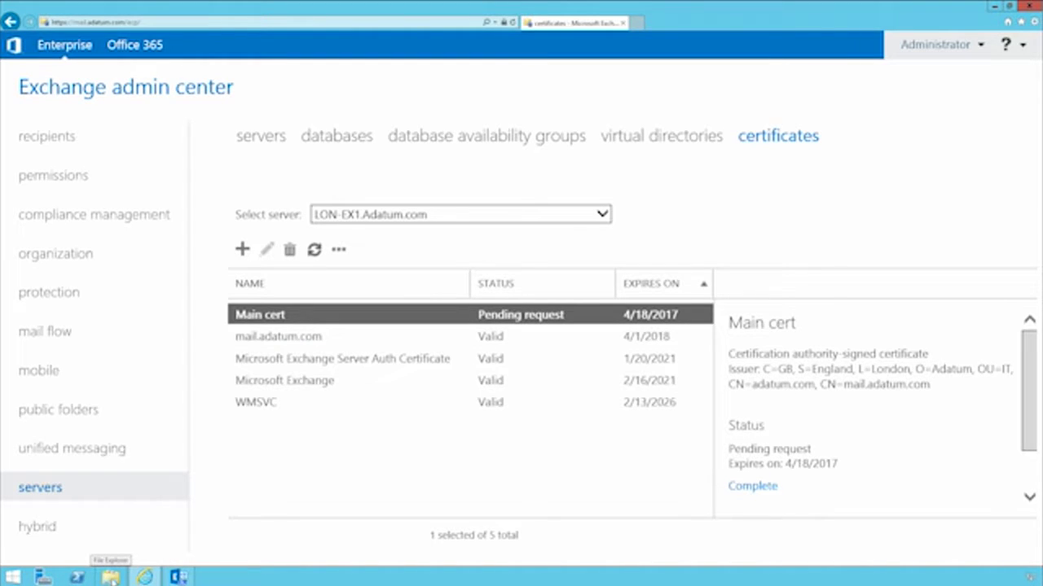
click(111, 576)
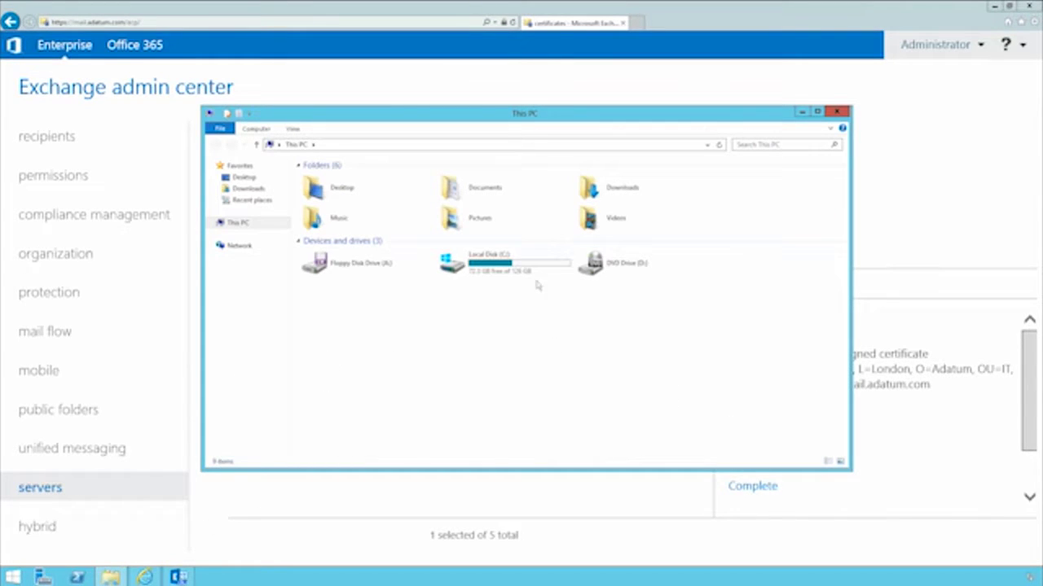
double_click(489, 263)
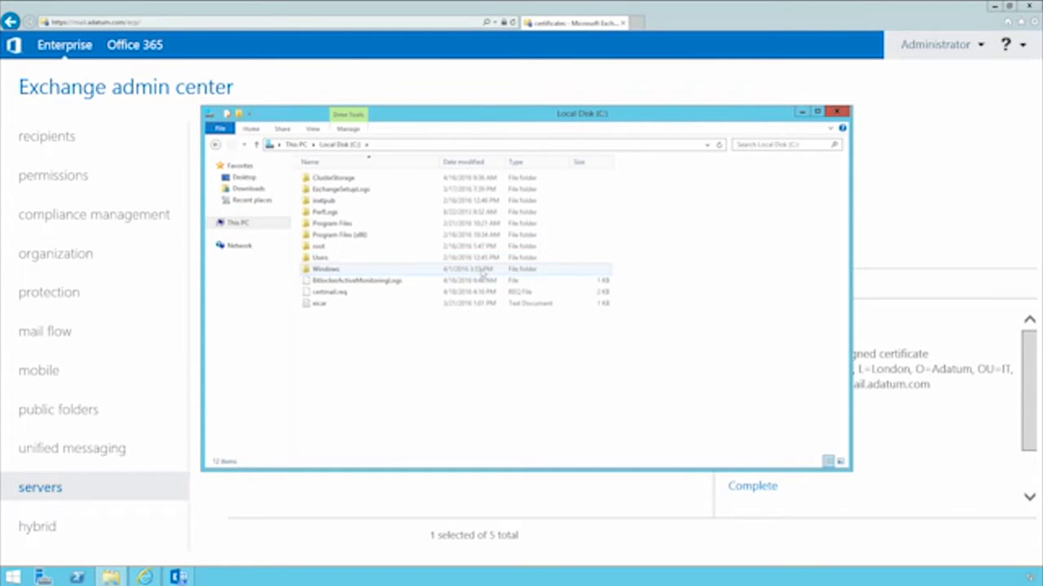
click(328, 295)
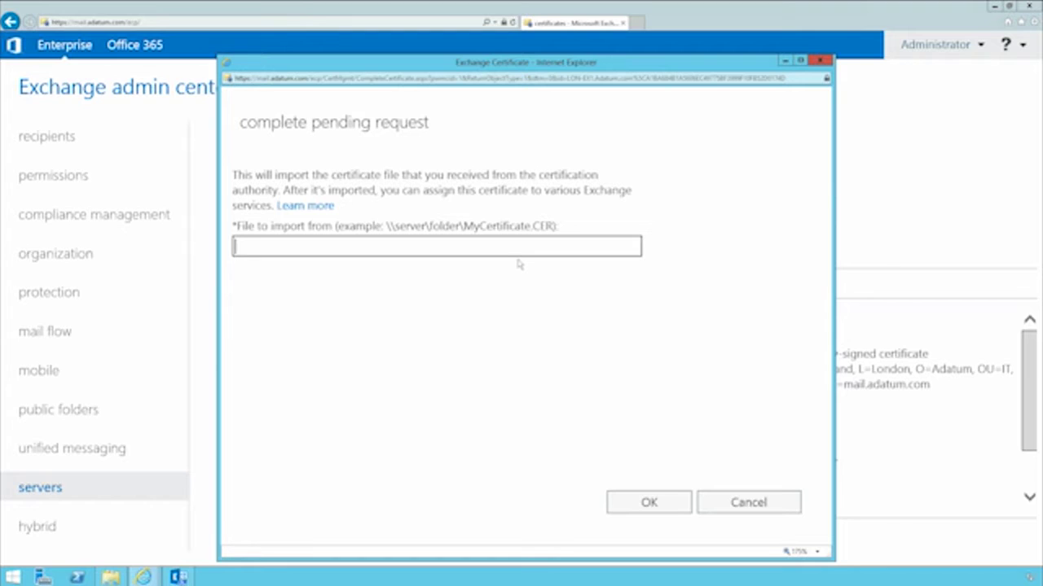
Step: Cancel completing the pending request and view the details of the mail.adatum.com certificate
click(733, 502)
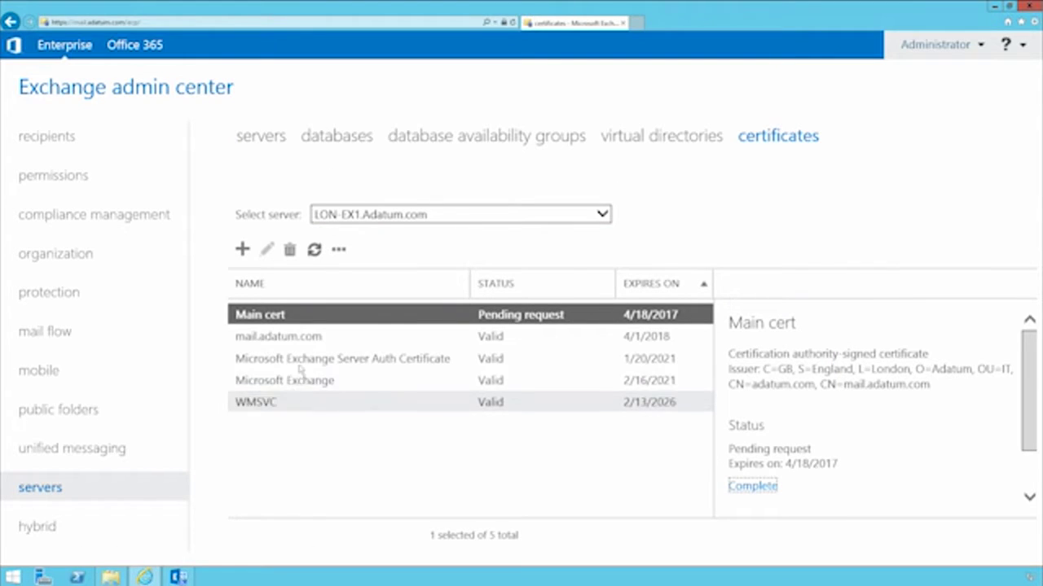
click(307, 339)
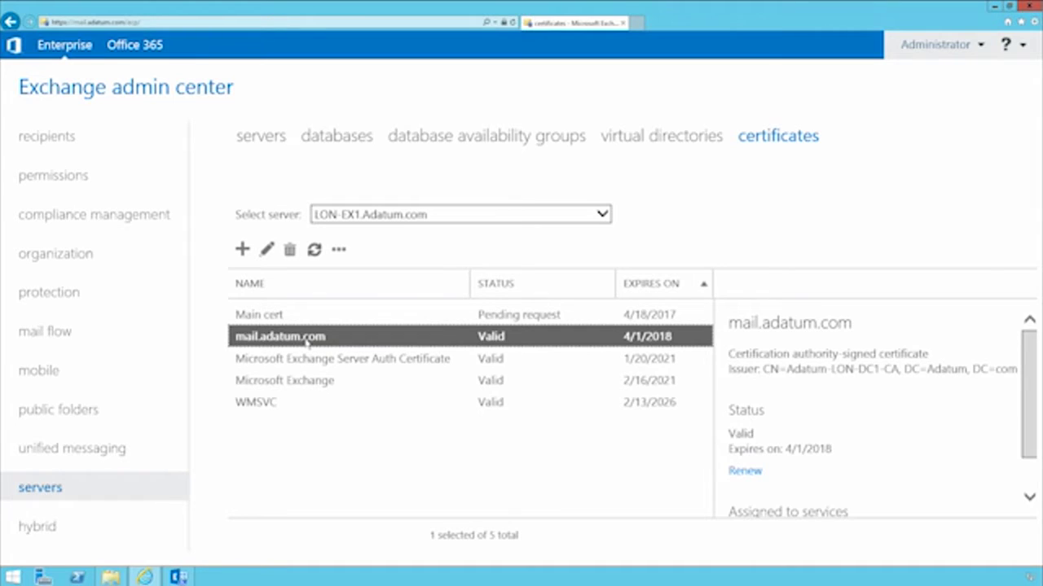
Step: Take the remote desktop session out of full screen and switch to the PowerPoint slide show
mouse_move(782, 7)
click(878, 10)
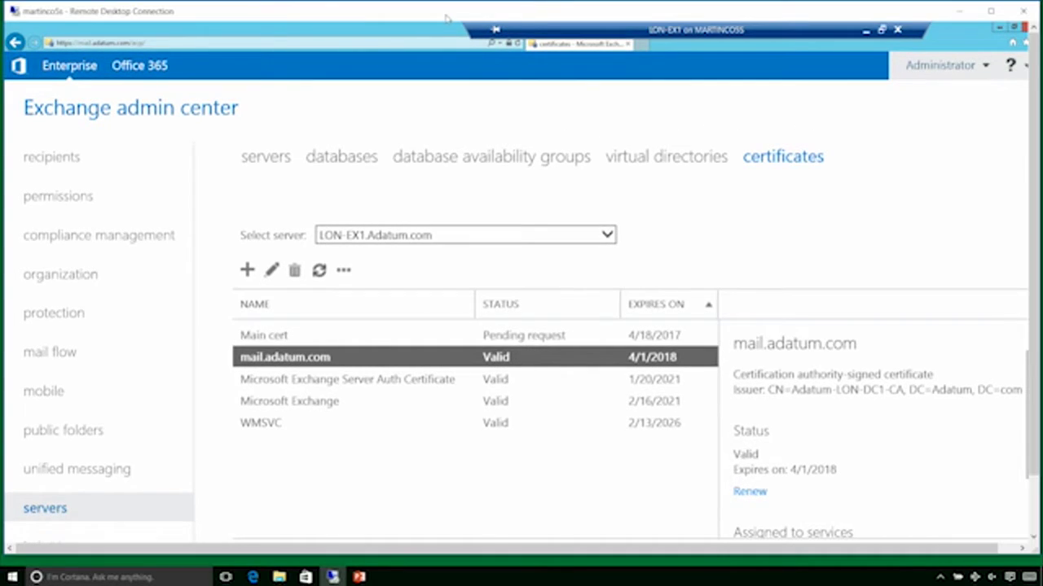
key(alt+Tab)
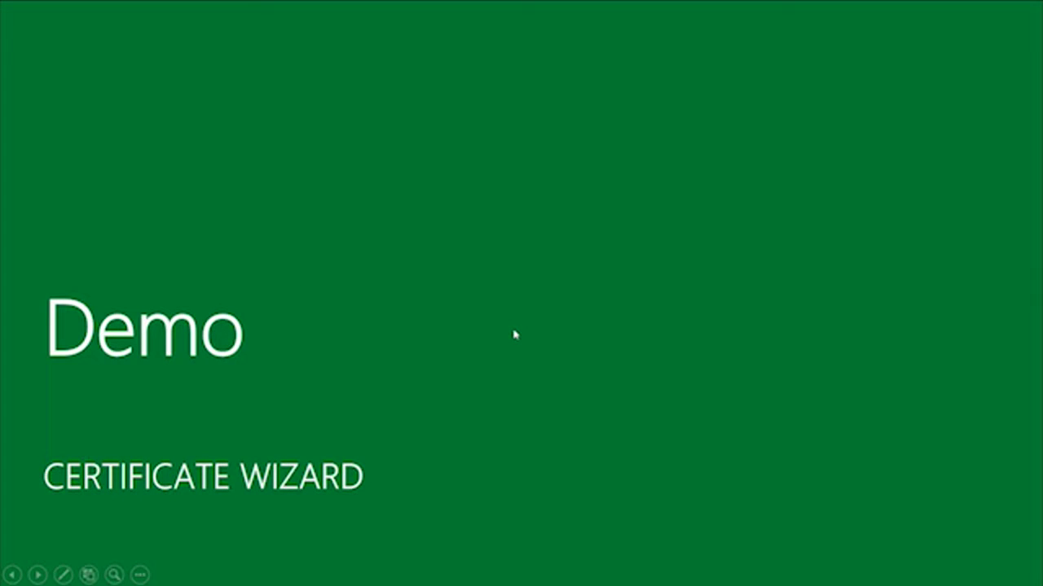